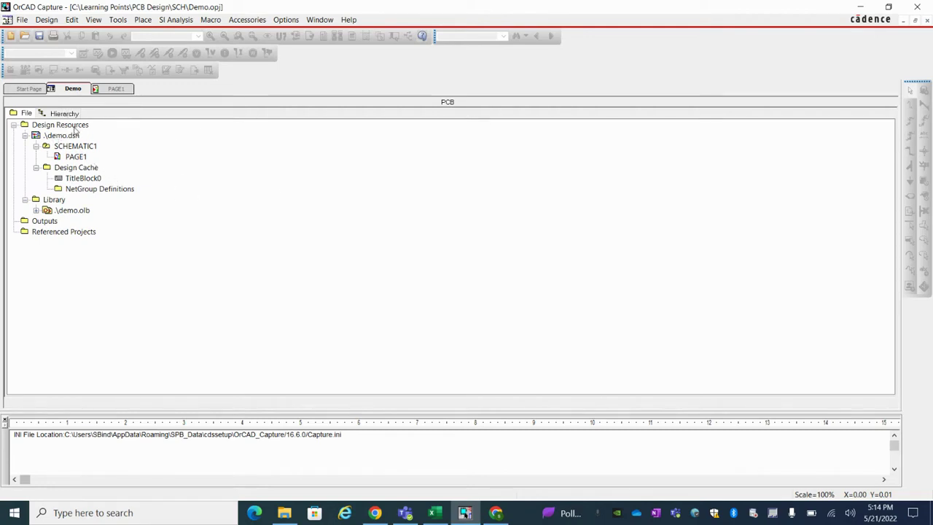
Expand and select the demo.olb library in the Demo project tree.
click(27, 89)
click(69, 88)
double_click(72, 211)
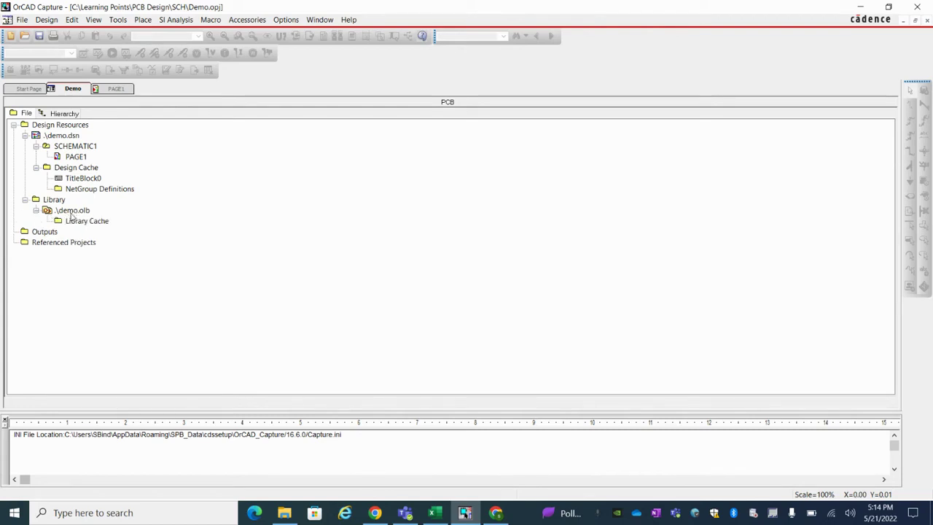
click(22, 20)
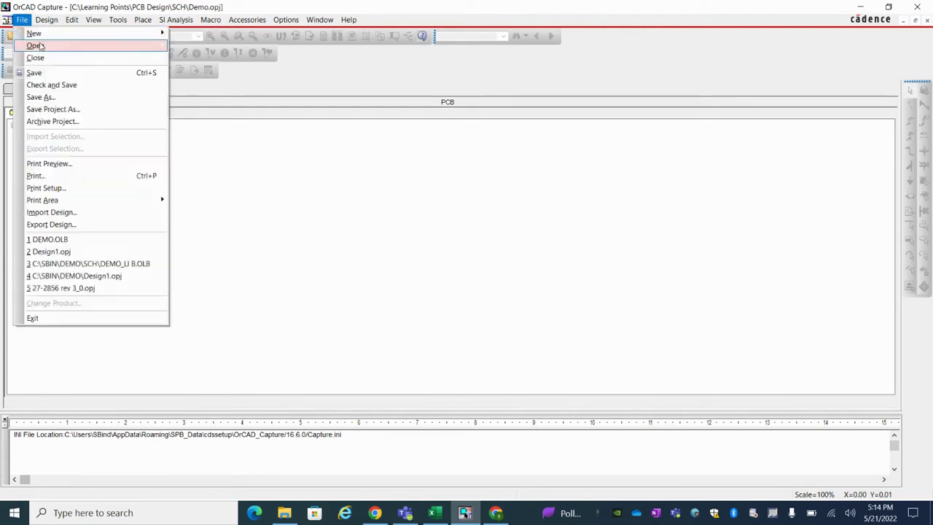
mouse_move(43, 34)
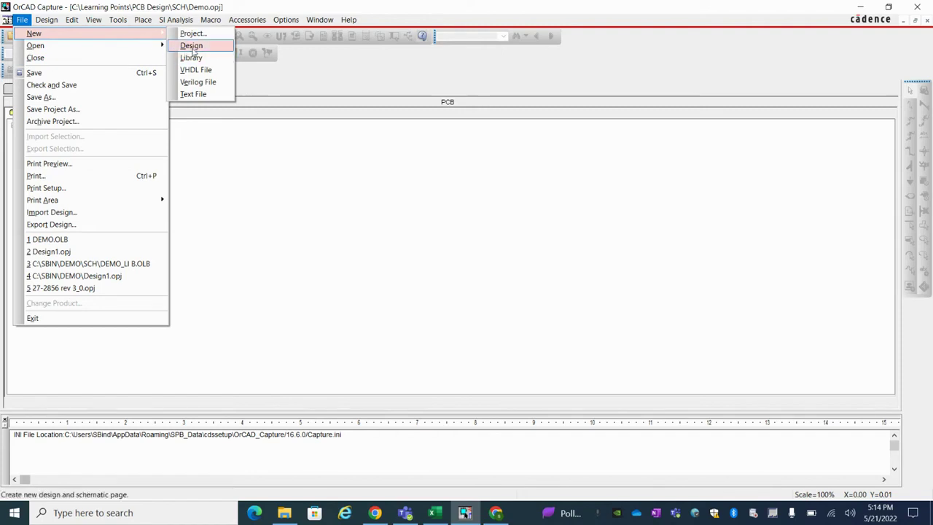
click(255, 235)
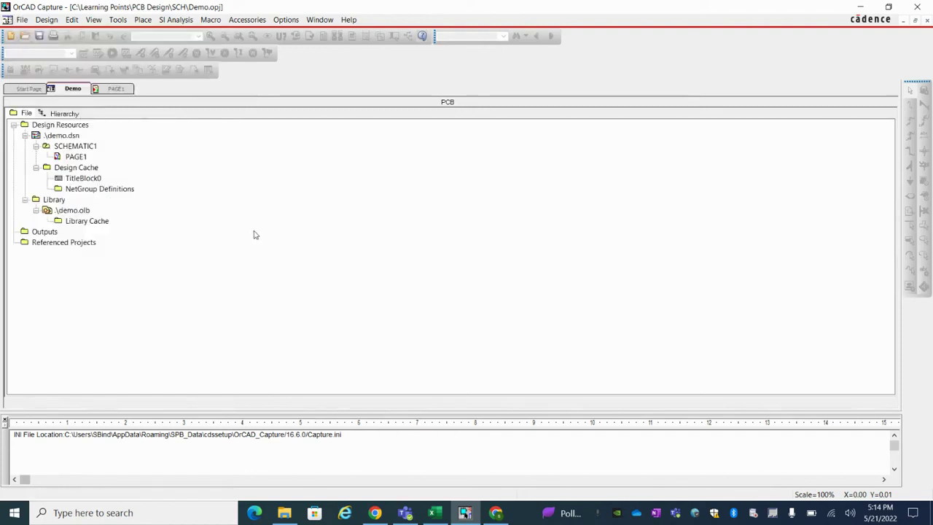
click(72, 210)
Create a new part named Demo_Part in demo.olb with reference prefix U.
right_click(72, 210)
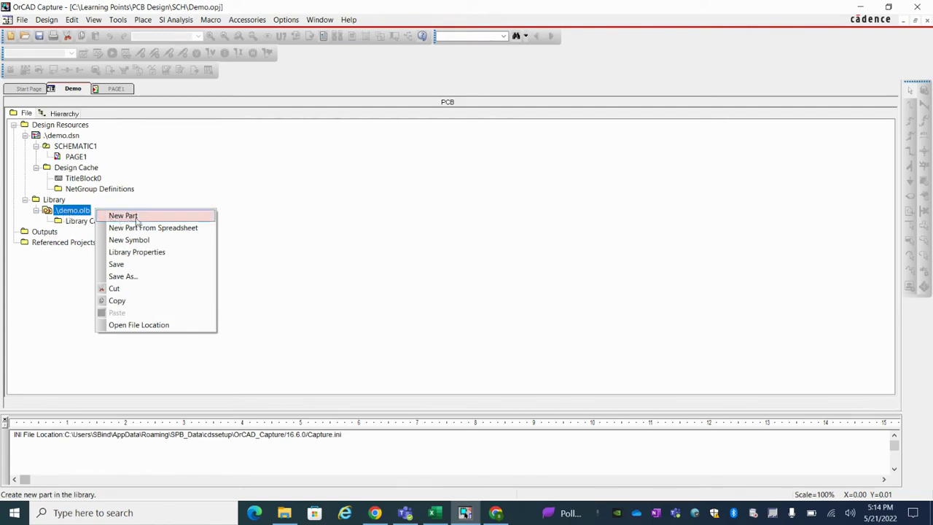
click(125, 216)
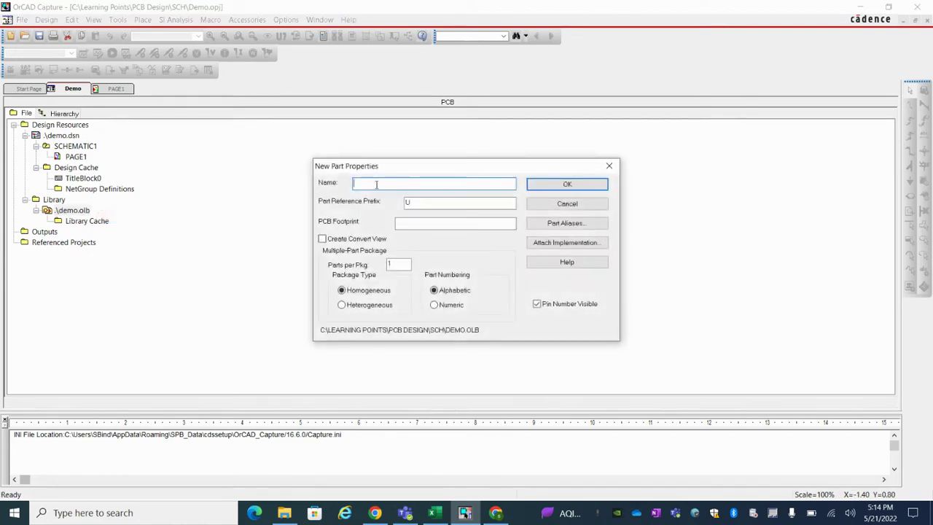
text(Demo_Part)
click(410, 225)
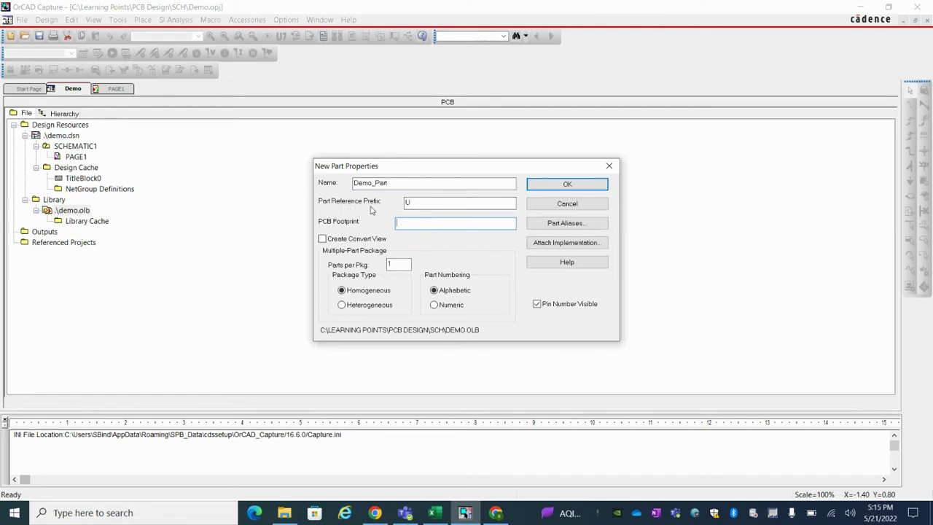
double_click(424, 202)
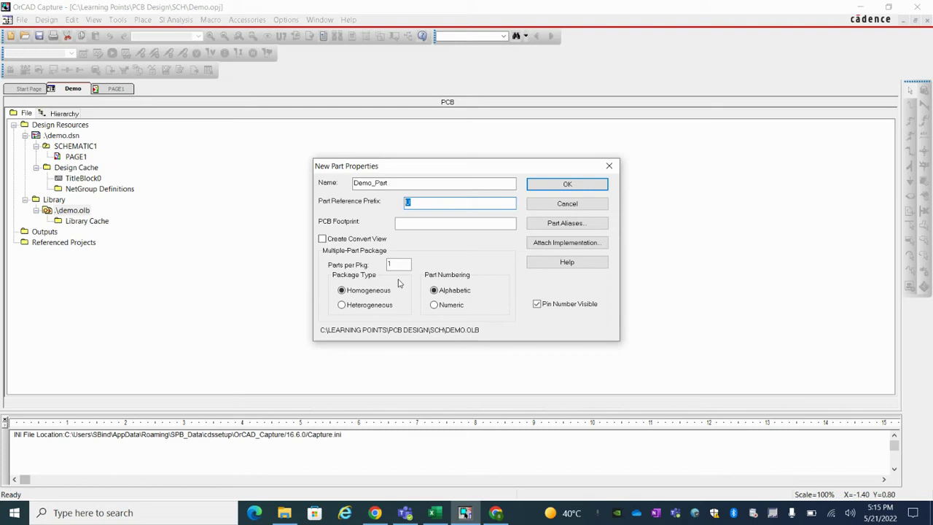
click(567, 185)
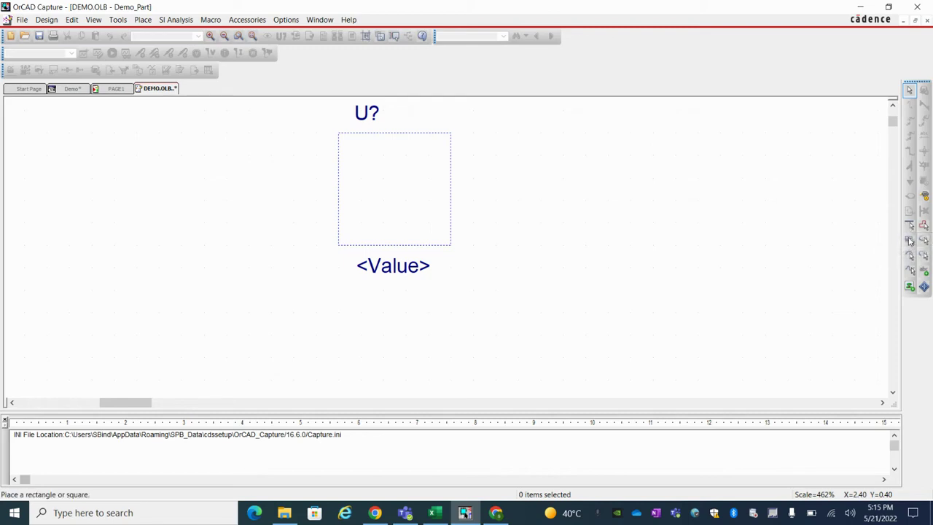
Draw a wider rectangle outline from the top-left corner of Demo_Part's body.
click(910, 240)
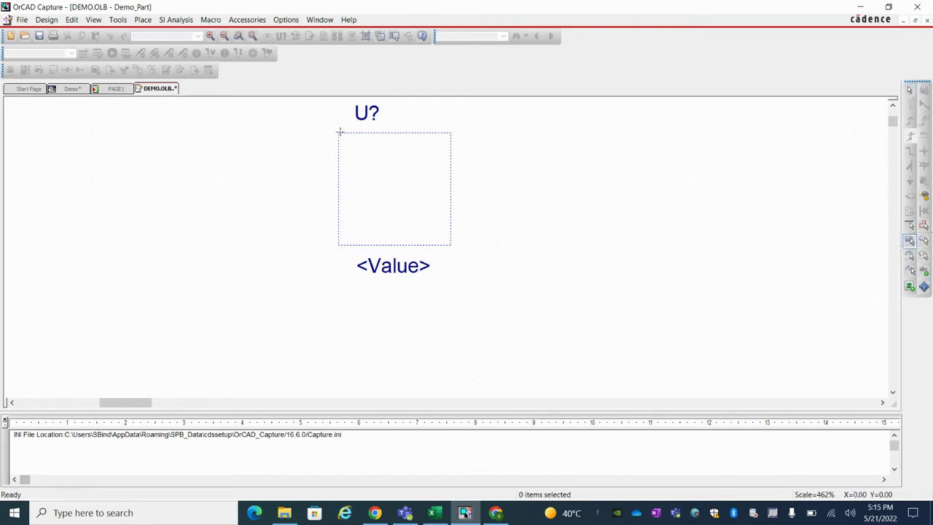
mouse_move(339, 132)
mouse_down()
mouse_move(483, 258)
mouse_move(517, 245)
mouse_up()
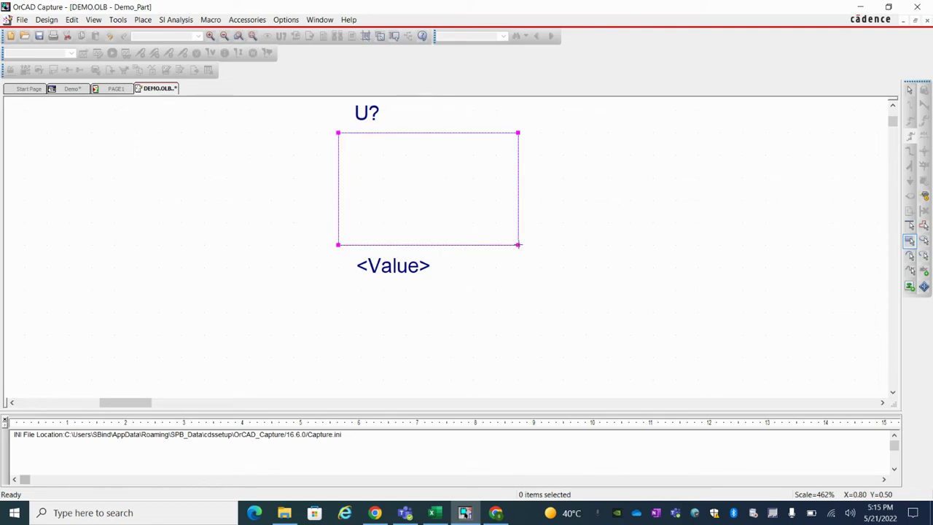
right_click(569, 236)
click(581, 242)
scroll(448, 218, up, 2)
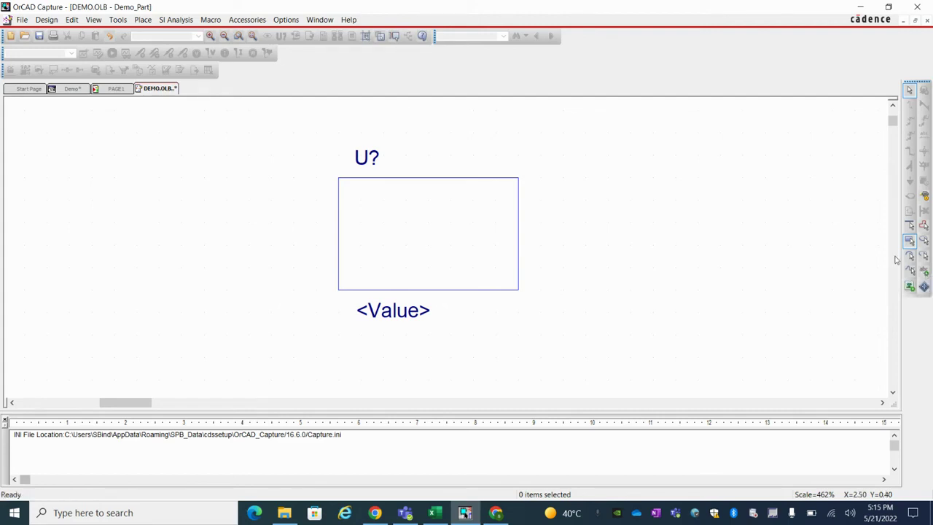
Place two IN pins, numbered from 1, on the left edge and move <Value> under the body.
click(925, 197)
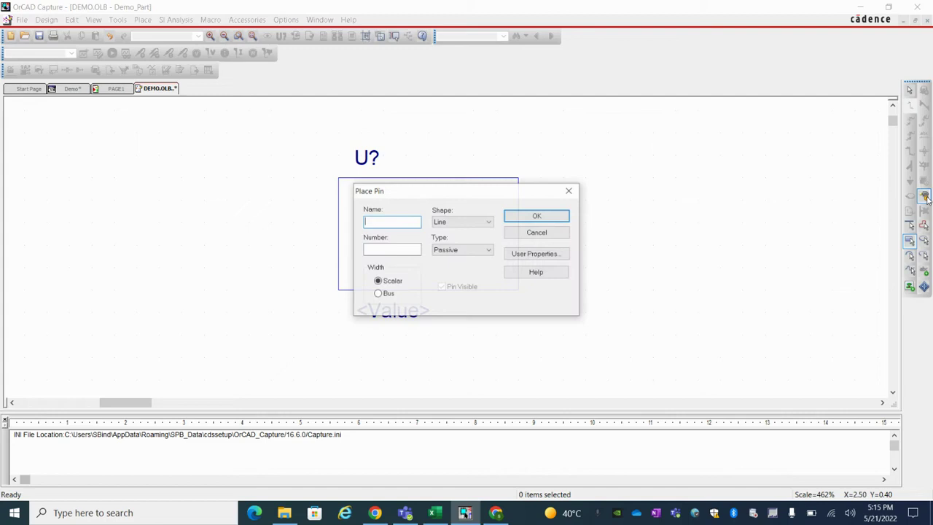
drag(414, 194, 585, 161)
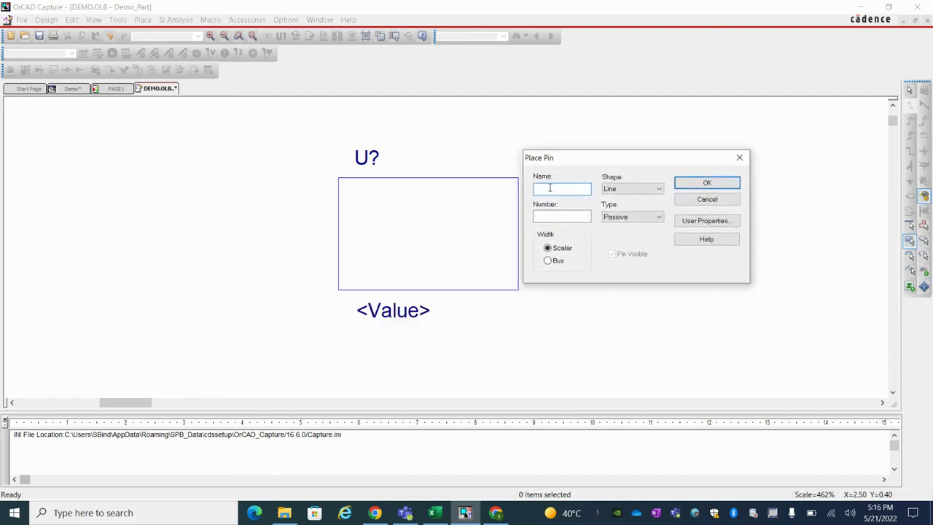
text(1)
click(553, 188)
click(707, 182)
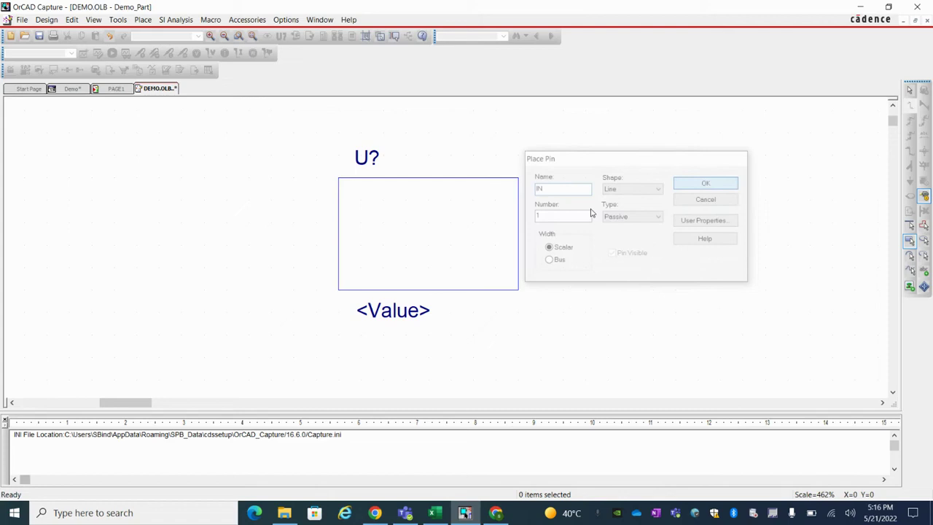
click(293, 213)
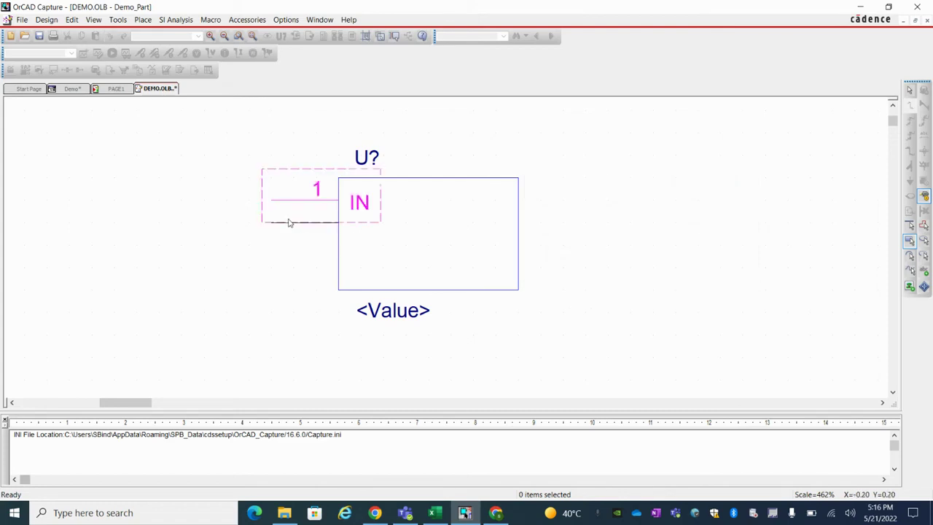
click(284, 249)
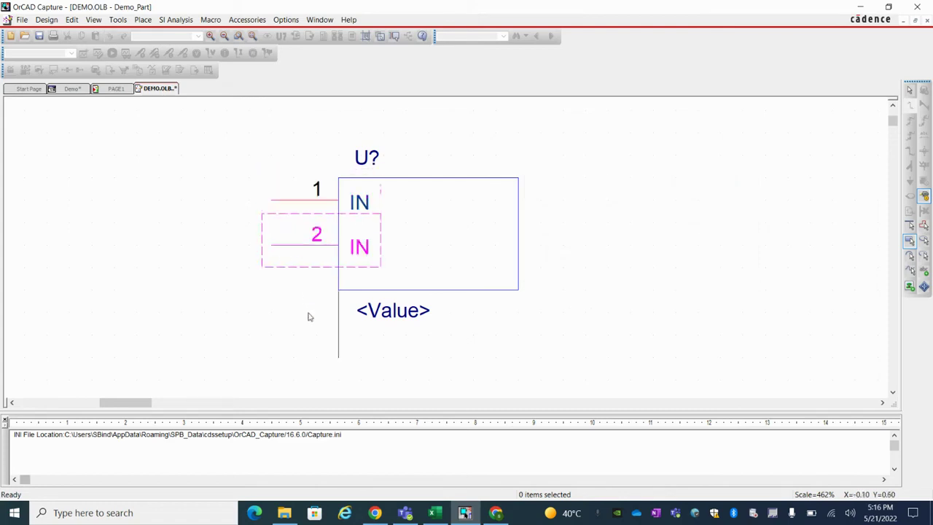
key(Escape)
click(390, 312)
drag(368, 300, 349, 289)
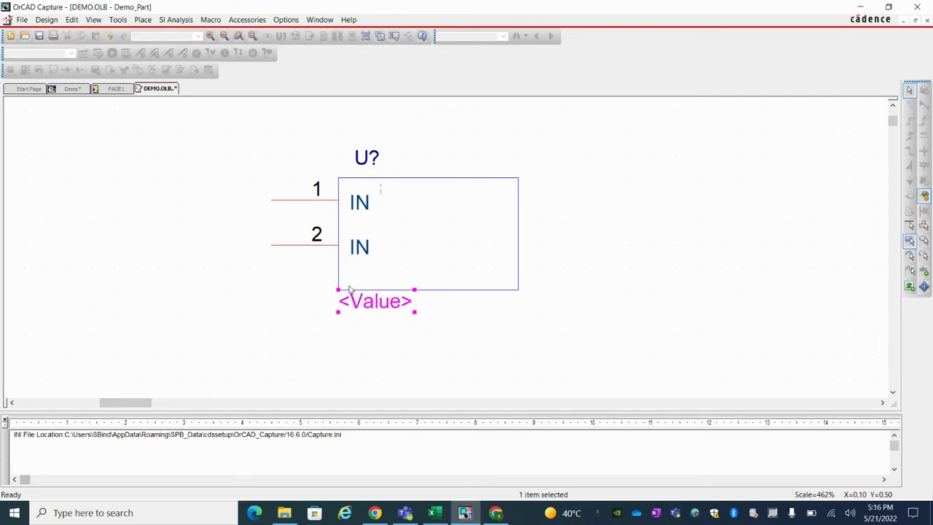
Rename pin 2 to IN2 and pin 1 to IN1.
click(290, 245)
double_click(290, 245)
click(388, 222)
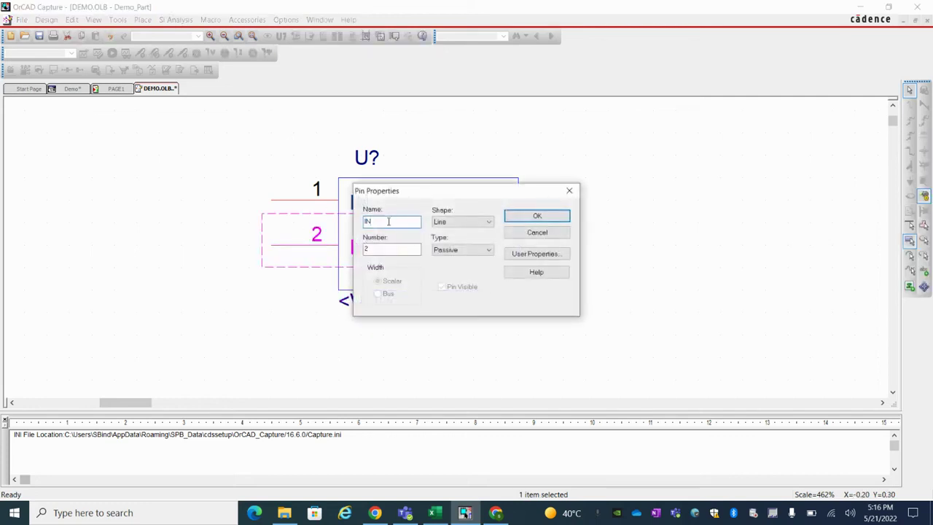
text(2)
click(518, 215)
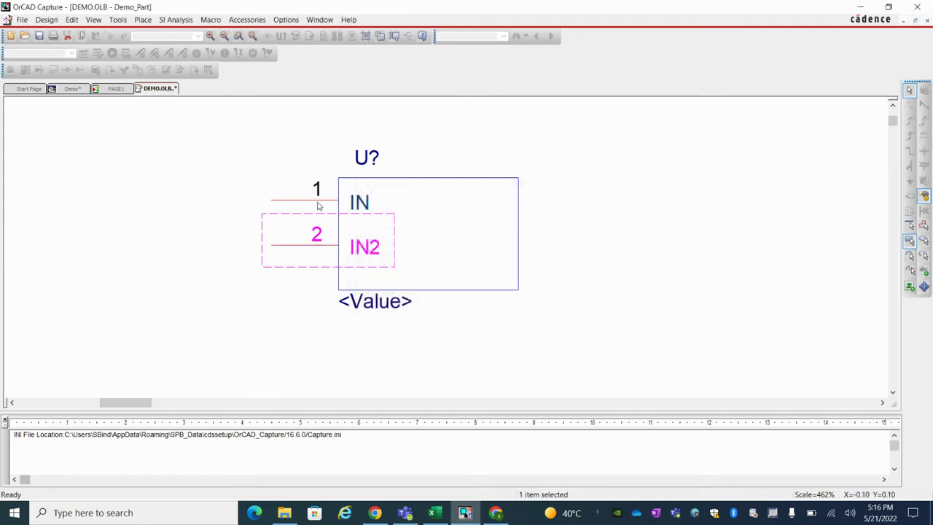
click(302, 201)
double_click(302, 201)
click(380, 221)
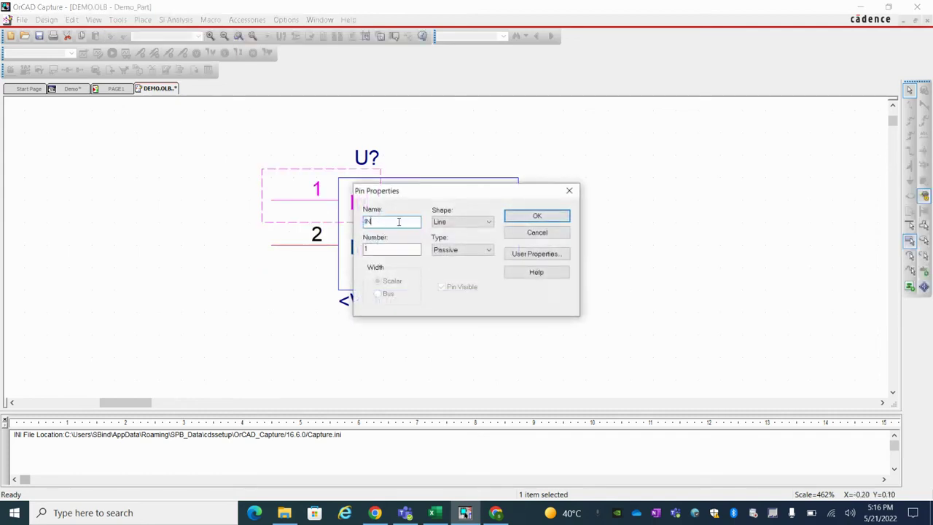
text(1)
click(526, 216)
click(656, 251)
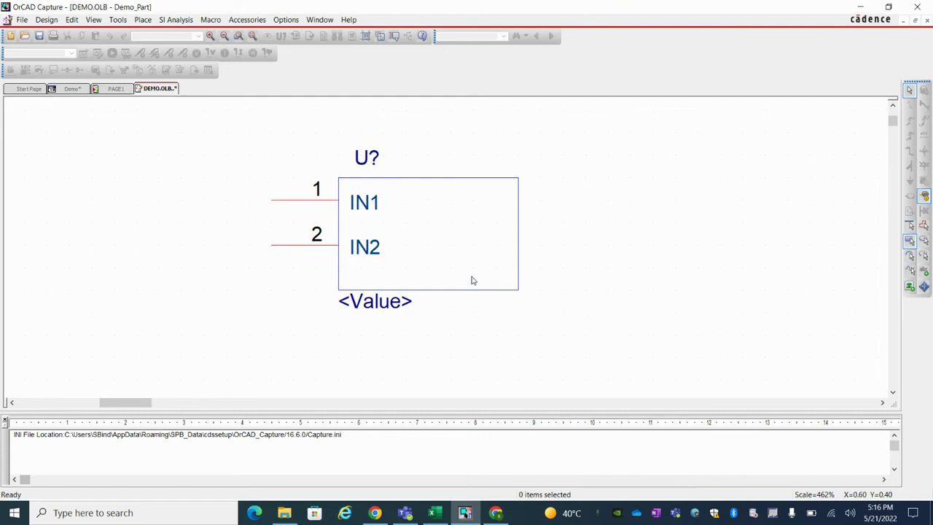
Place pins OUT1 (number 3) and OUT2 (number 4) on the body's right edge.
click(923, 198)
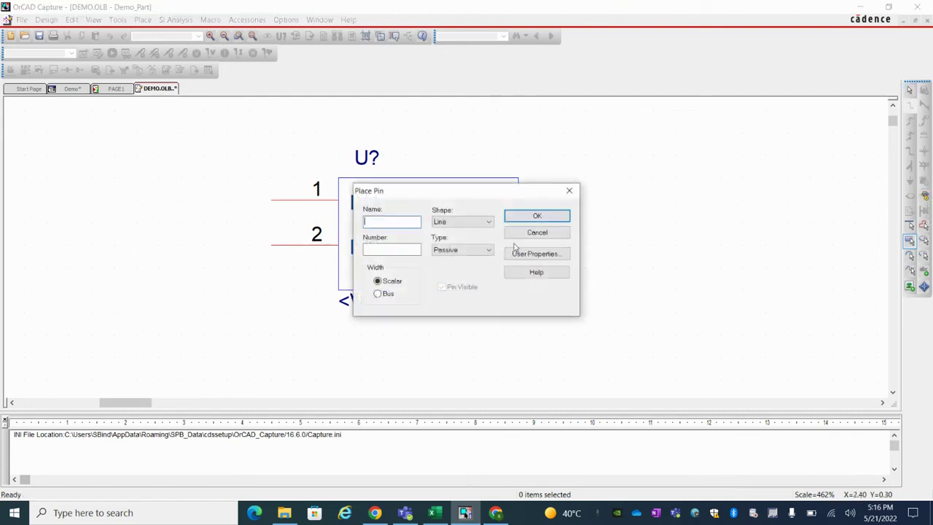
text(OUT1)
click(381, 247)
text(3)
click(536, 216)
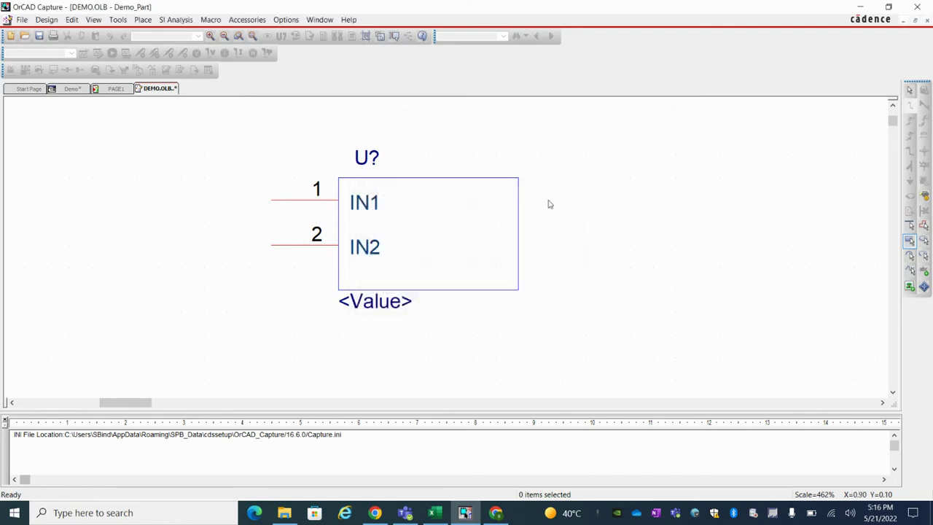
click(587, 199)
click(583, 246)
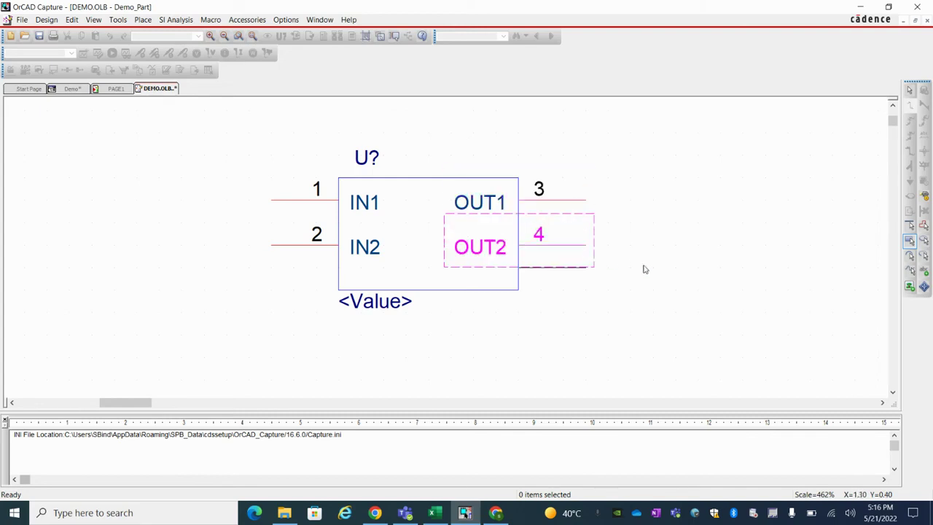
key(Escape)
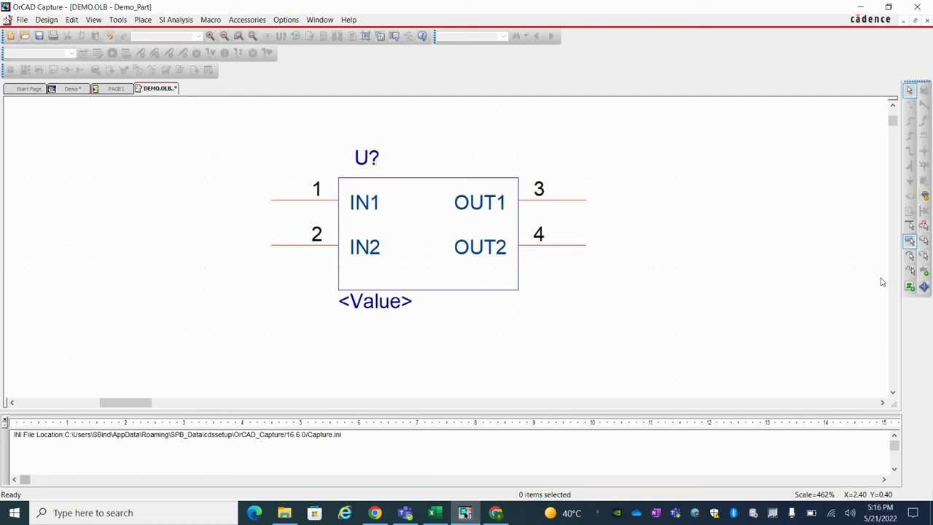
Place pin 5 PWR on the top edge and pin 6 on the bottom edge.
click(922, 207)
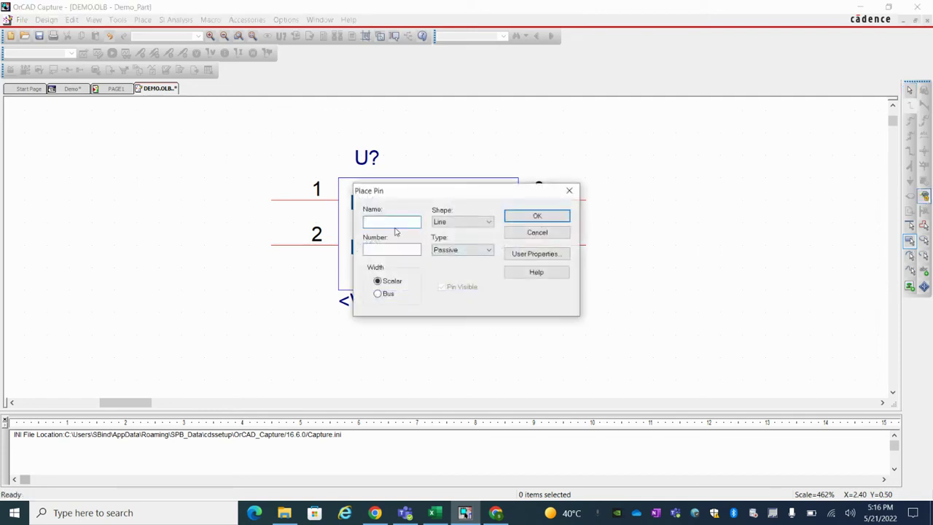
text(PWR)
click(384, 249)
text(5)
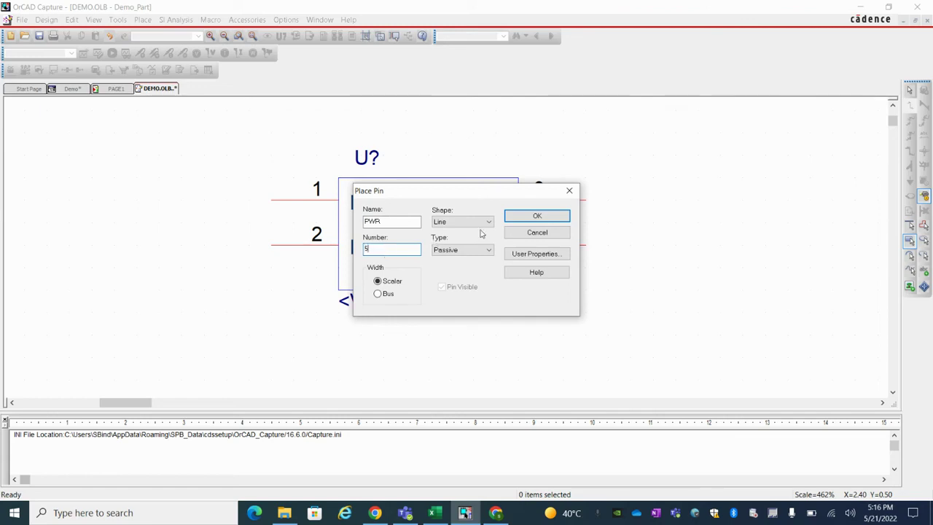
click(537, 216)
click(434, 170)
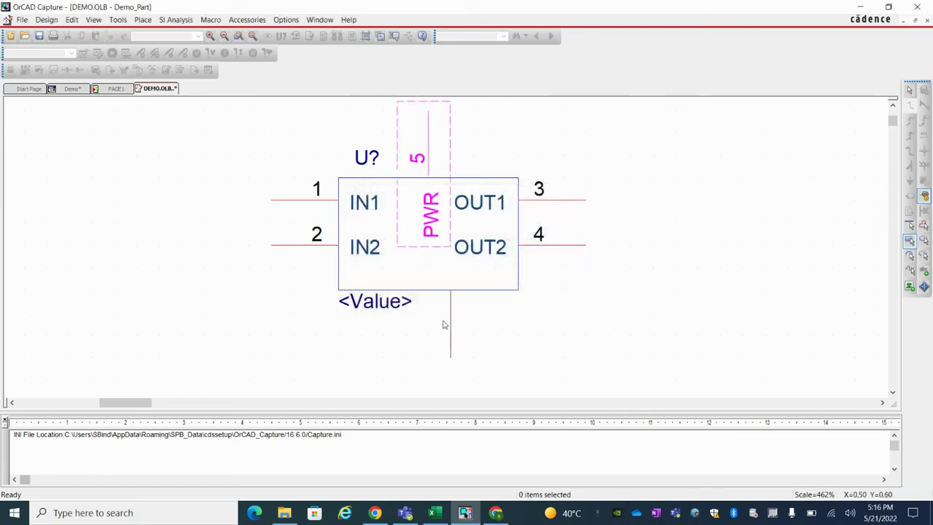
click(434, 333)
key(Escape)
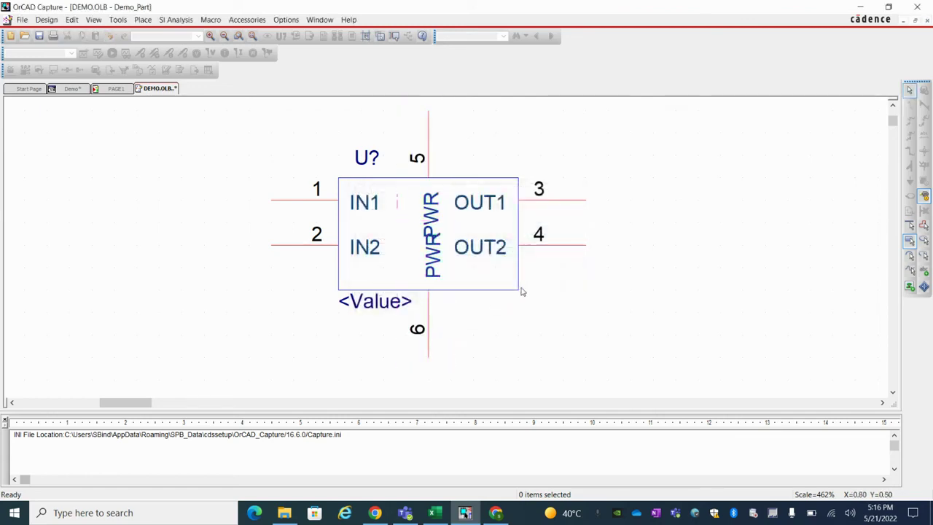
Rename pin 6 to GND in its pin properties.
click(430, 332)
double_click(432, 308)
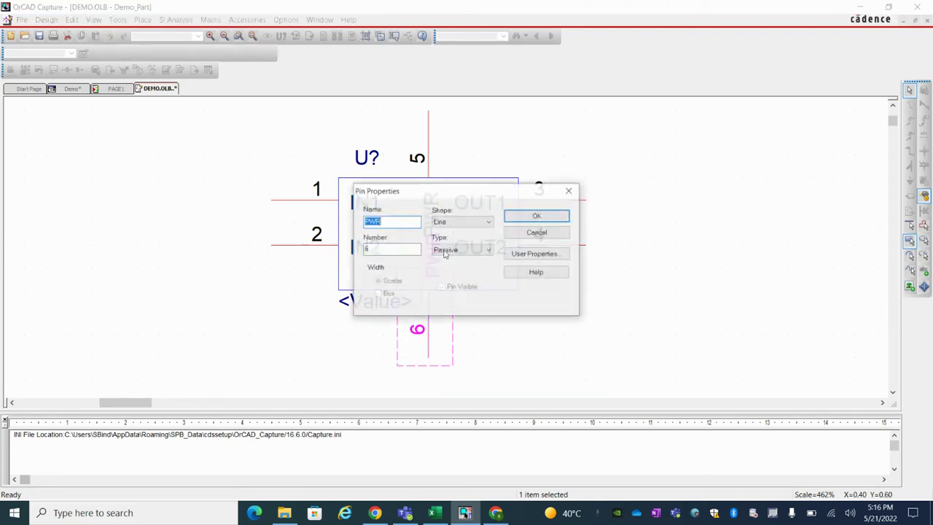
text(G)
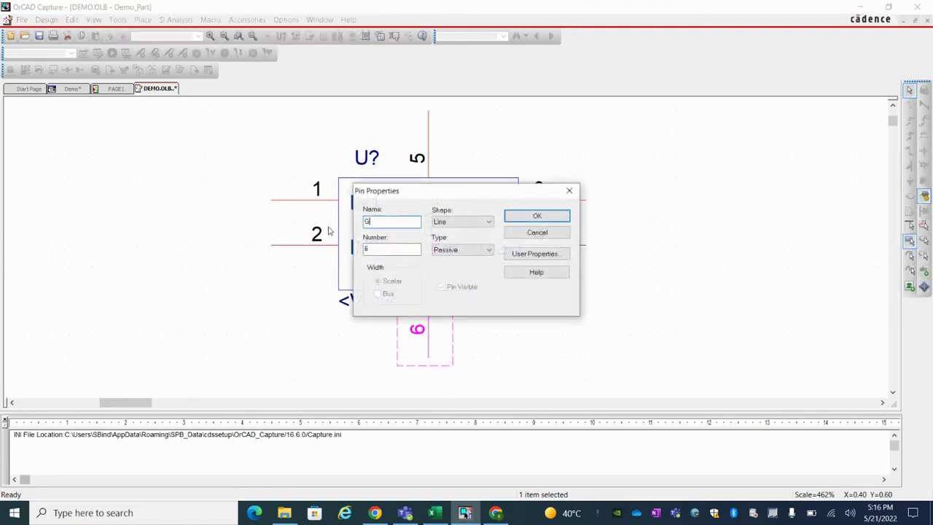
text(NDPWR)
click(537, 216)
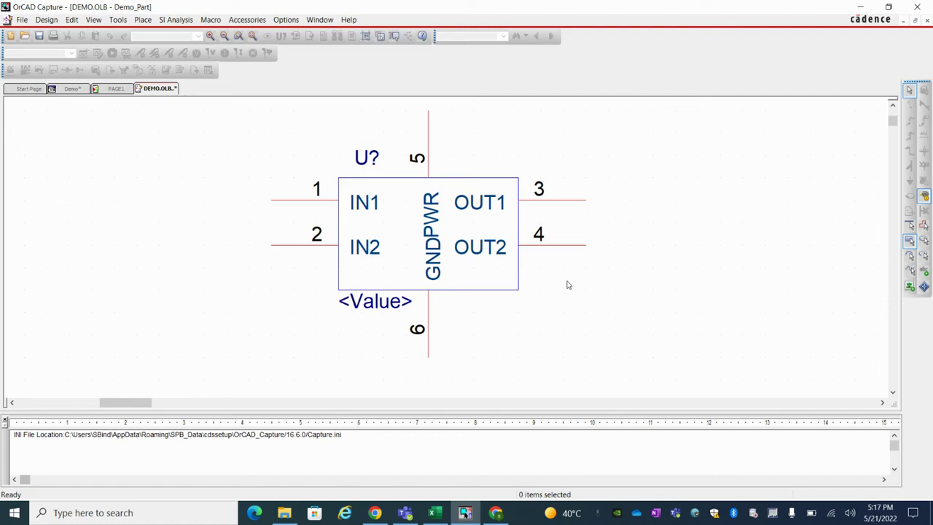
Stretch the body's top edge upward and move <Value> to the right of pin 6.
click(518, 290)
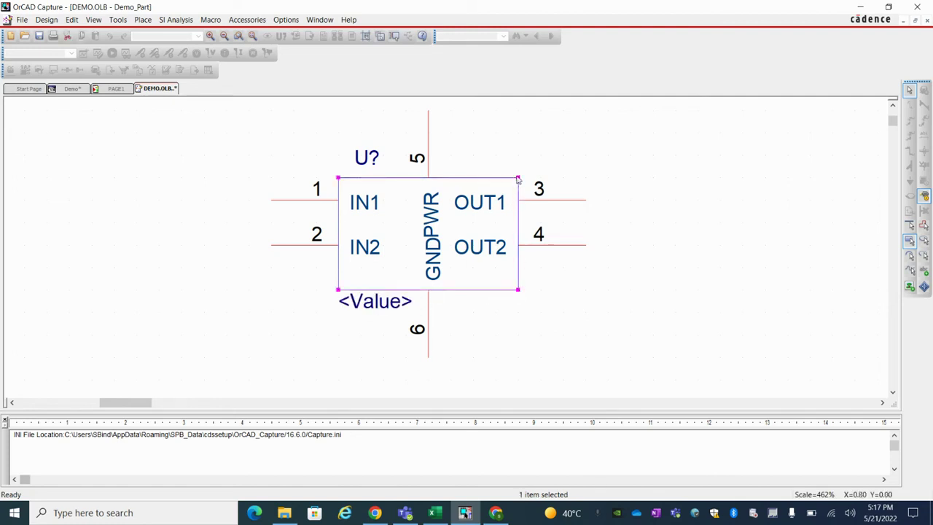
drag(517, 177, 517, 155)
click(645, 177)
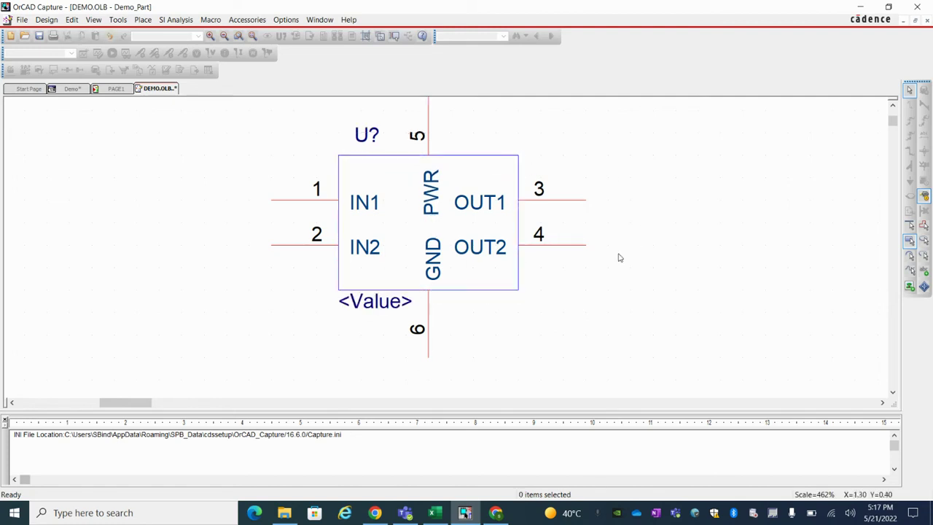
drag(380, 311, 496, 329)
click(687, 294)
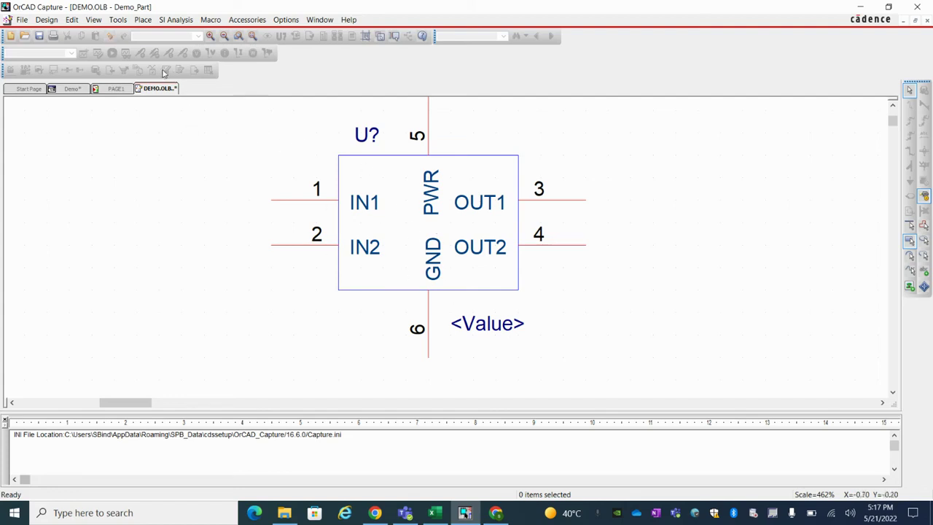
Switch to Demo_Part's package view and open Package Properties listing all six pins.
click(73, 20)
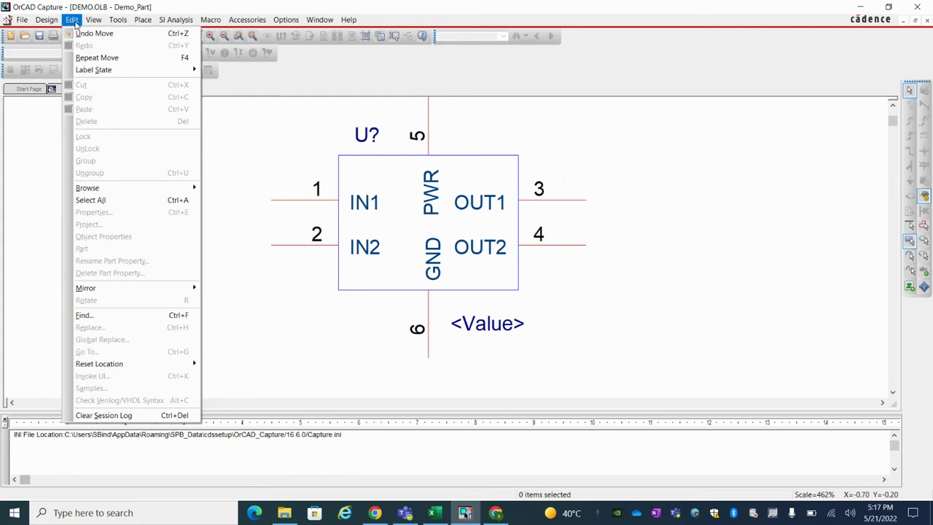
click(235, 152)
click(93, 20)
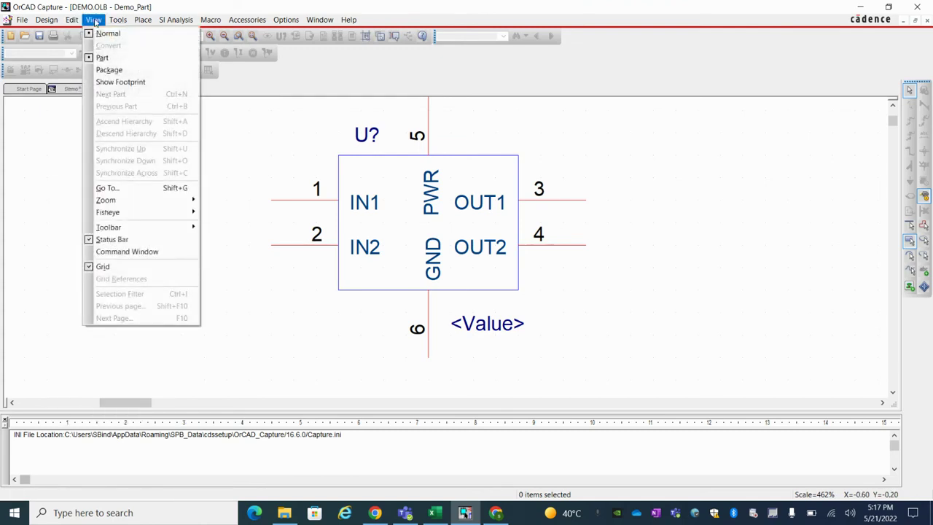
click(119, 70)
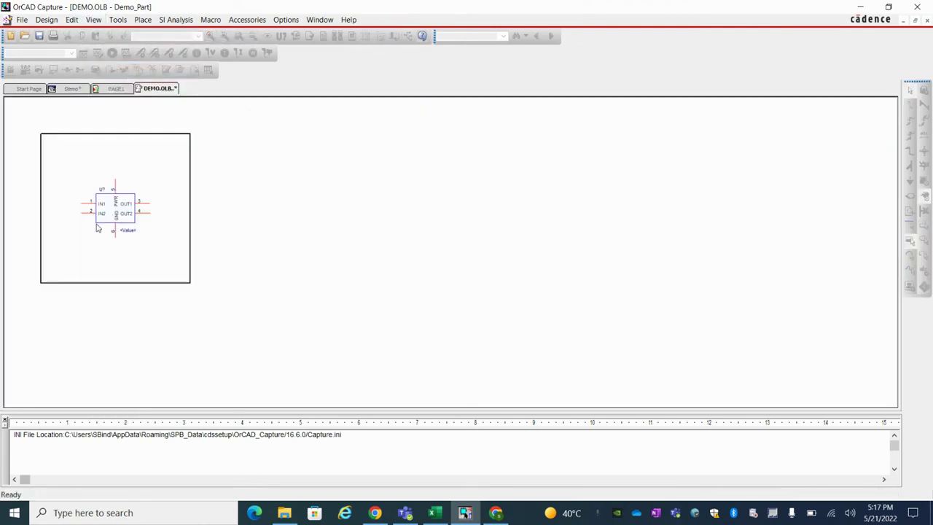
click(71, 20)
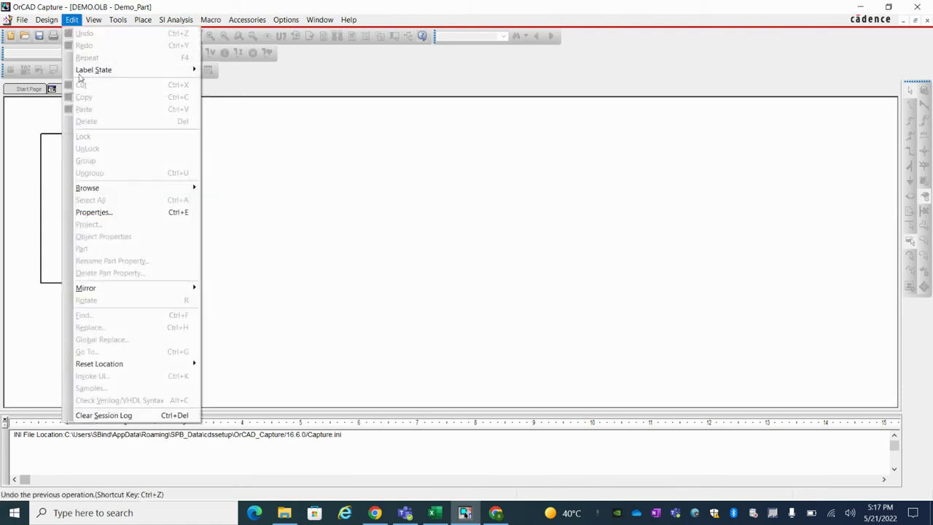
click(93, 212)
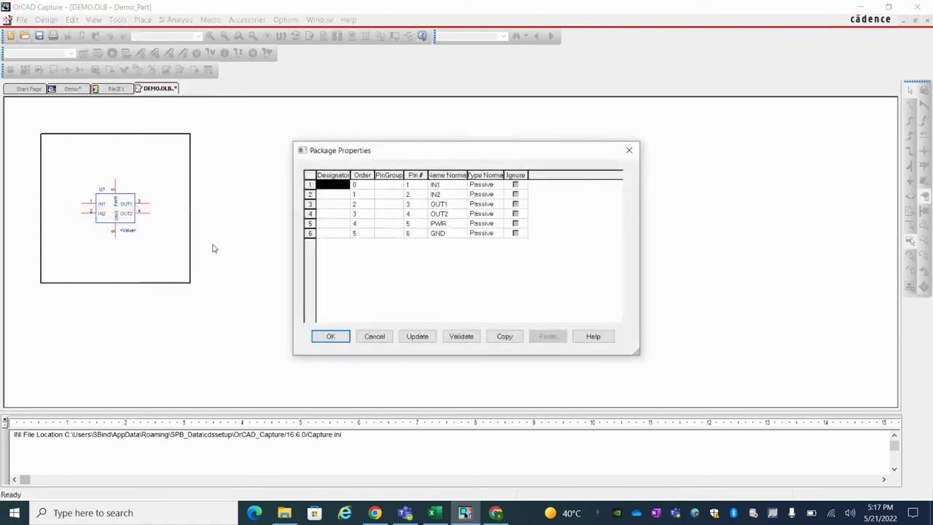
Change pin 6's name from GND to PGND in the package table, then reopen the symbol.
double_click(441, 186)
double_click(450, 233)
click(459, 236)
text(P)
click(339, 338)
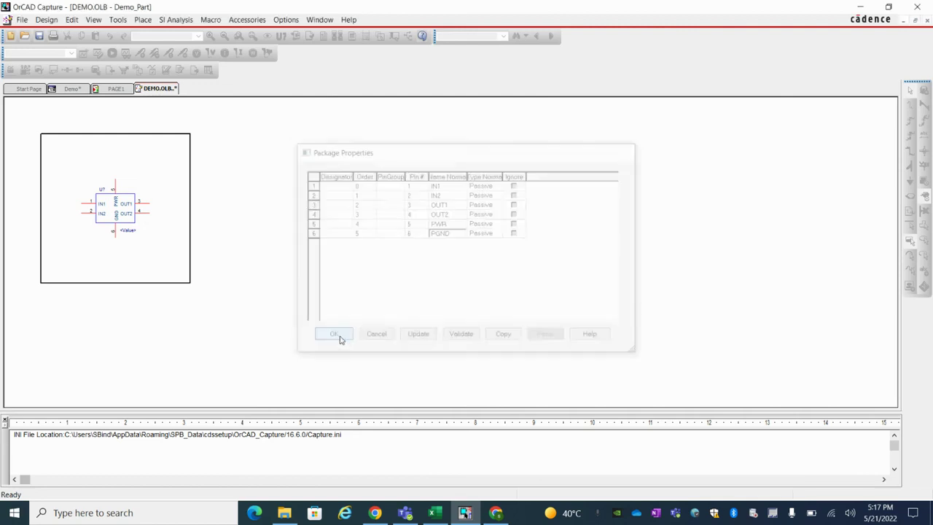
double_click(107, 256)
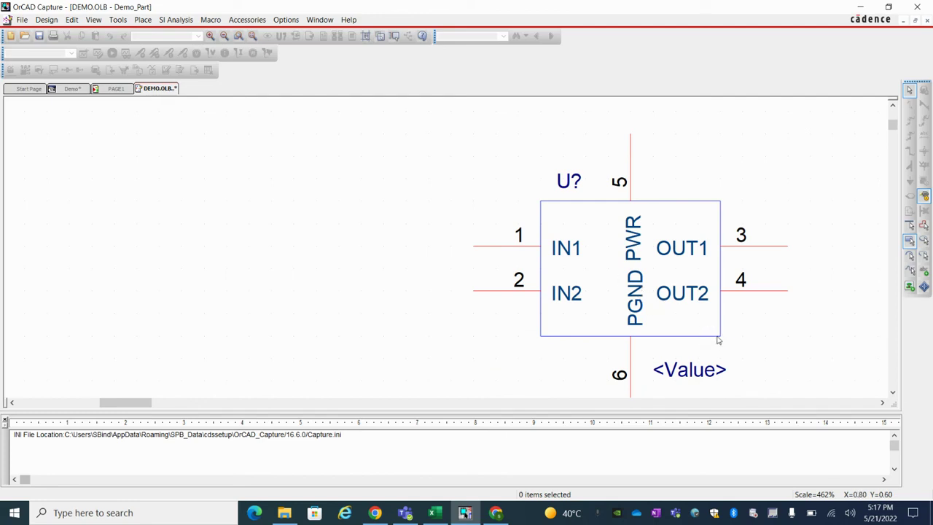
Drag the body's edges outward left, right, up and down to enlarge it.
drag(720, 336, 742, 335)
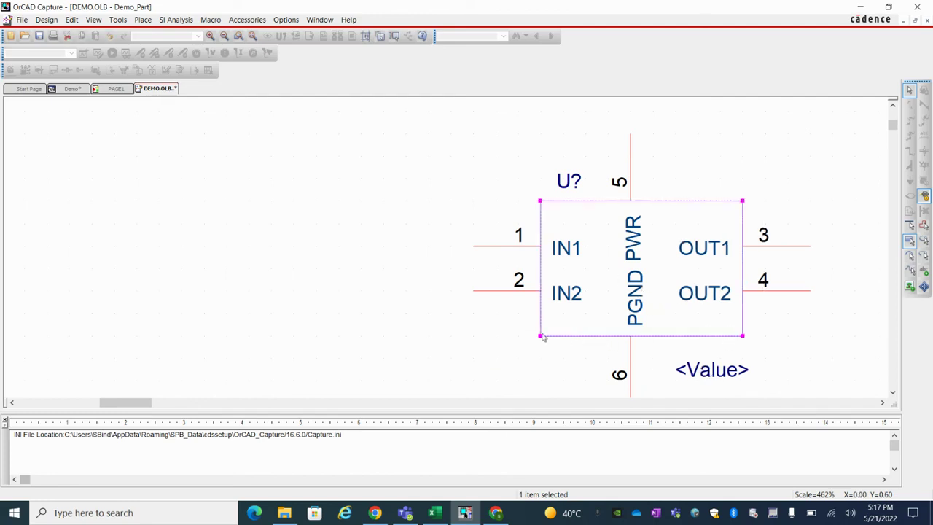
drag(540, 337, 518, 336)
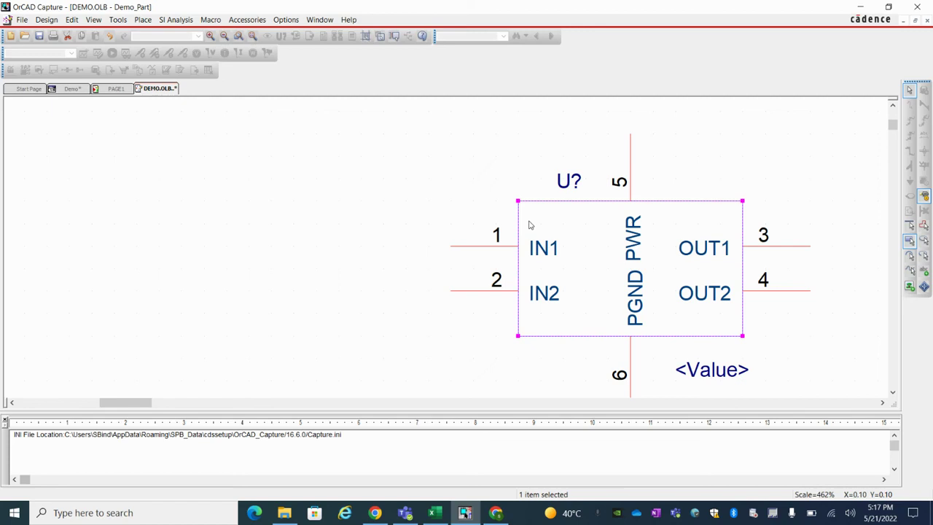
drag(518, 198, 518, 178)
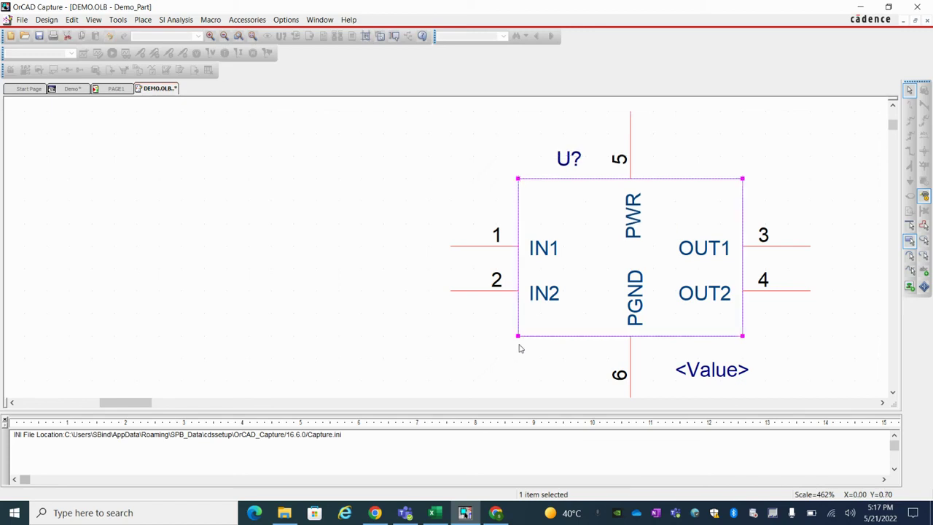
drag(518, 336, 519, 358)
click(368, 277)
scroll(347, 258, down, 1)
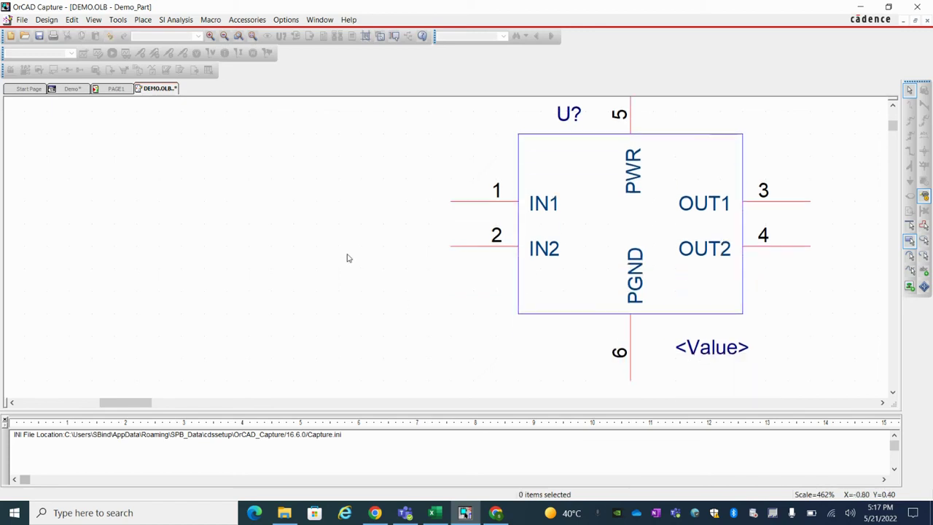
Switch Demo_Part to the package view, then save and close the demo.olb library.
click(93, 19)
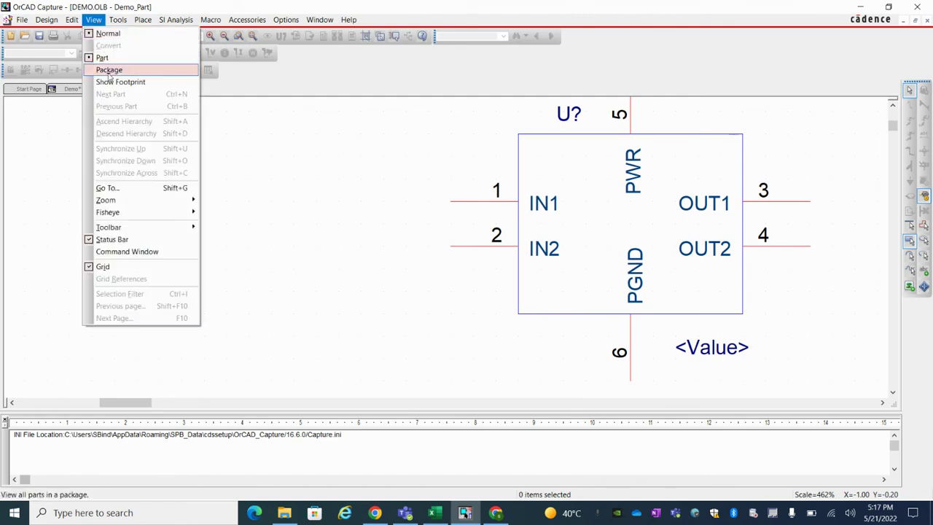
click(110, 70)
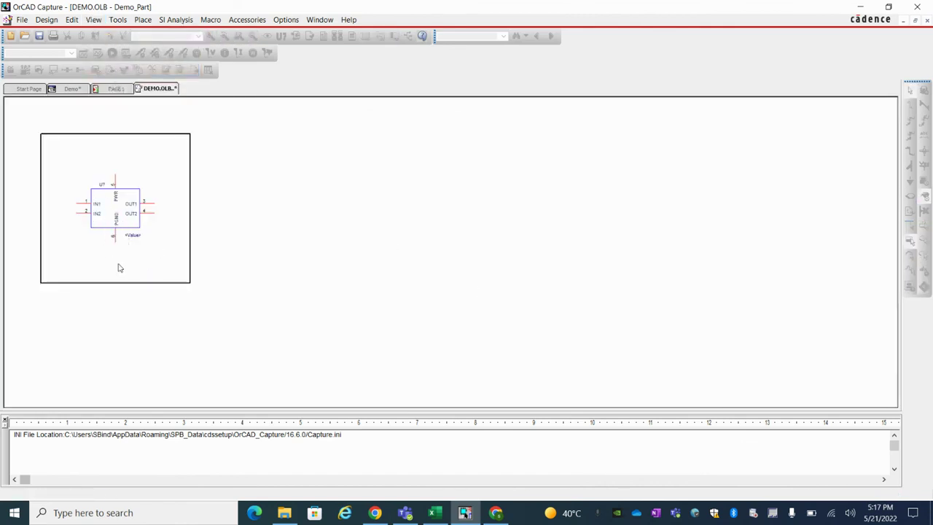
right_click(157, 92)
click(173, 148)
right_click(164, 93)
click(181, 161)
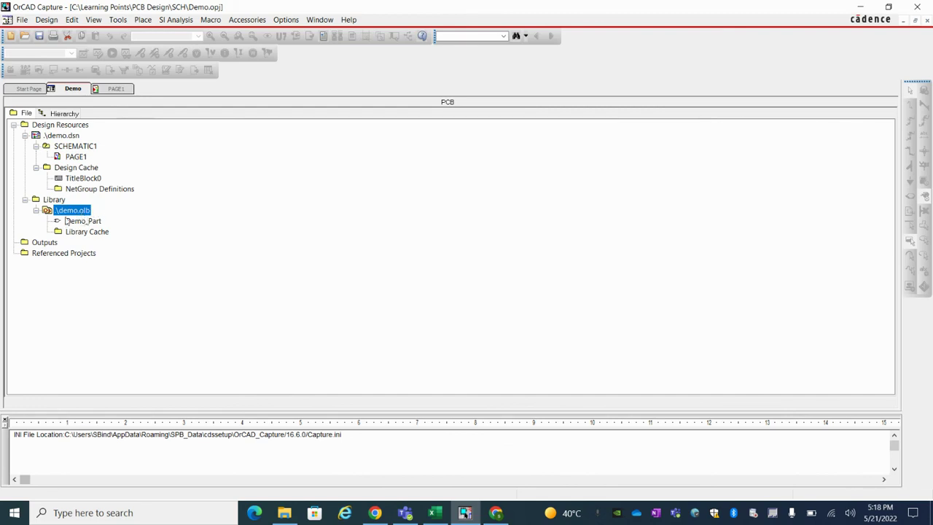
Open schematic PAGE1 and select Demo_Part from the DEMO library in the part panel.
double_click(76, 156)
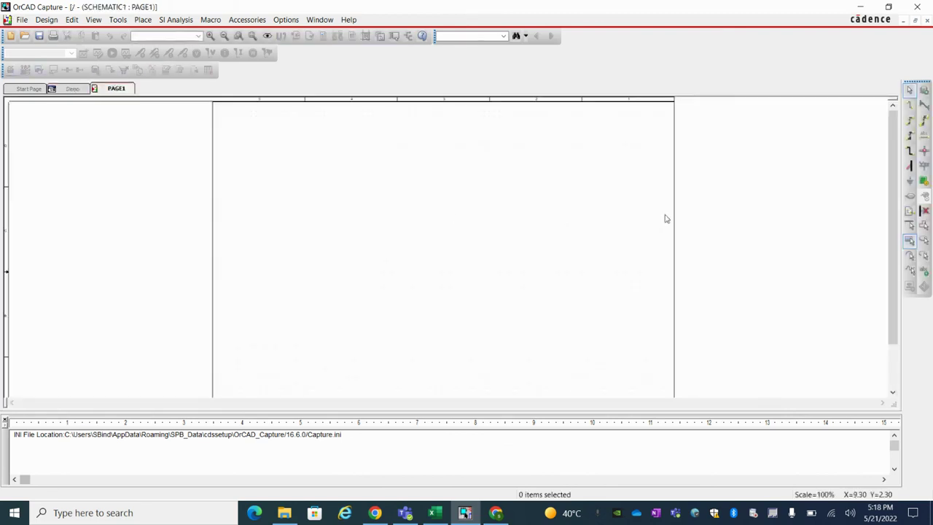
click(924, 90)
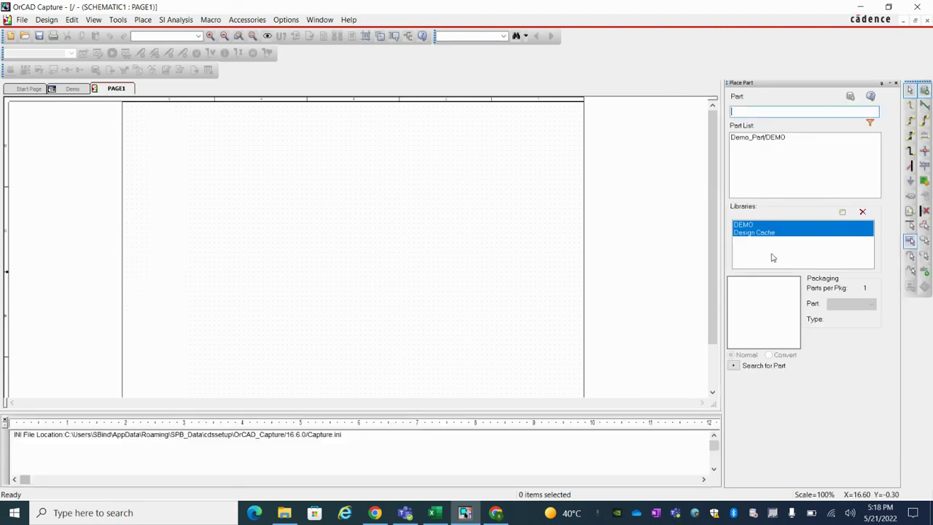
ctrl+click(760, 233)
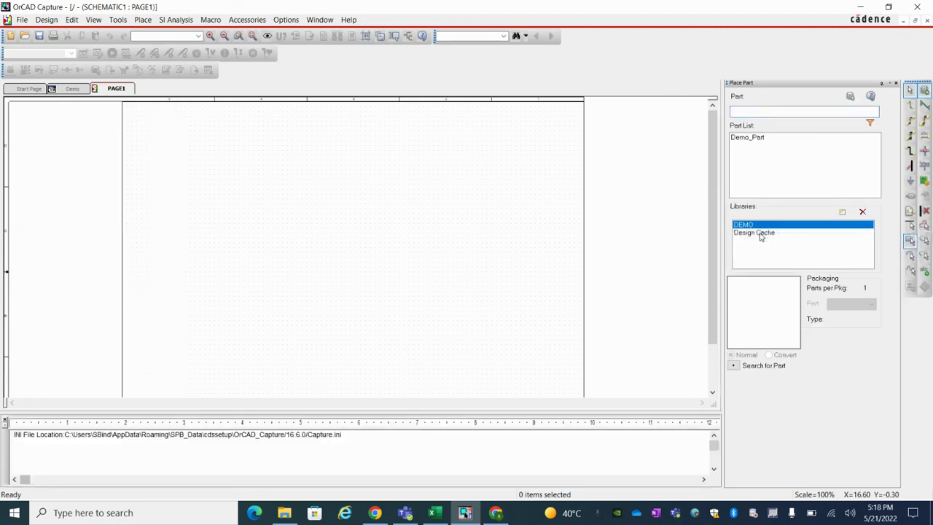
click(756, 148)
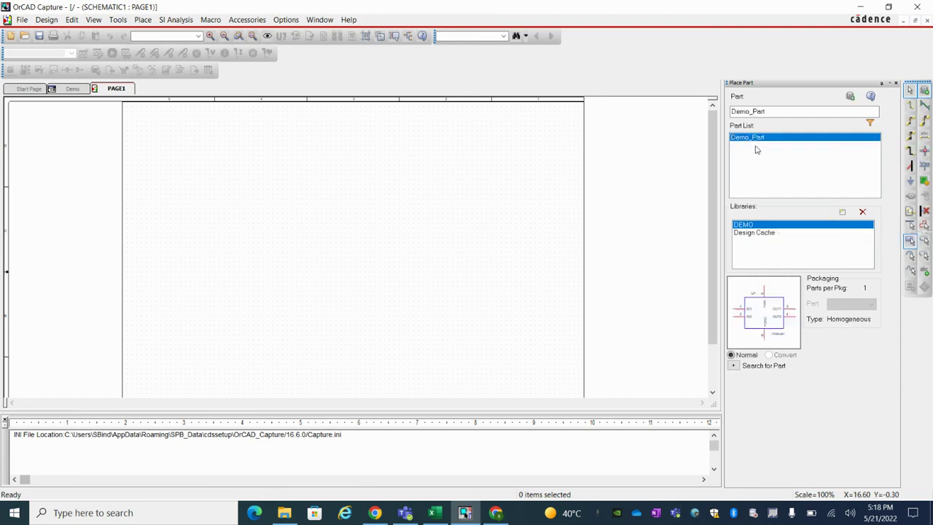
Place Demo_Part on PAGE1 as U1 and end placement mode.
click(850, 98)
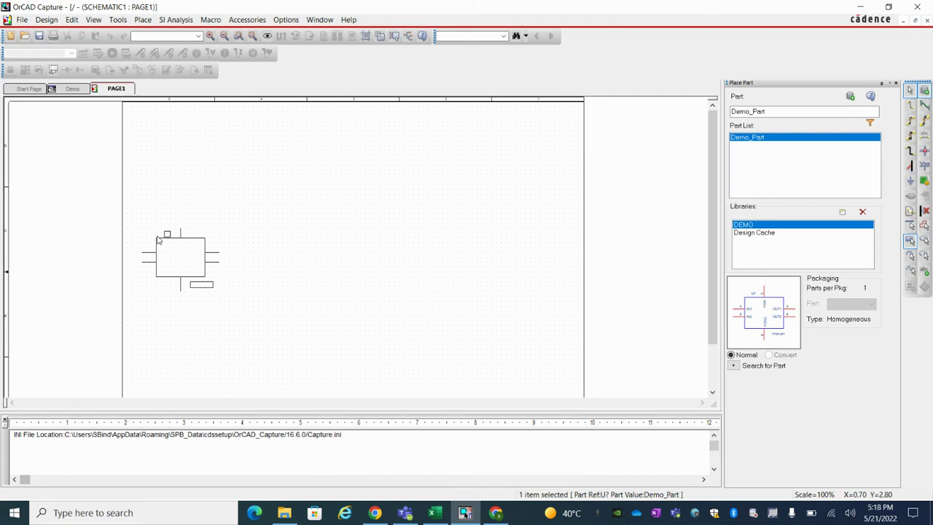
click(169, 155)
right_click(312, 198)
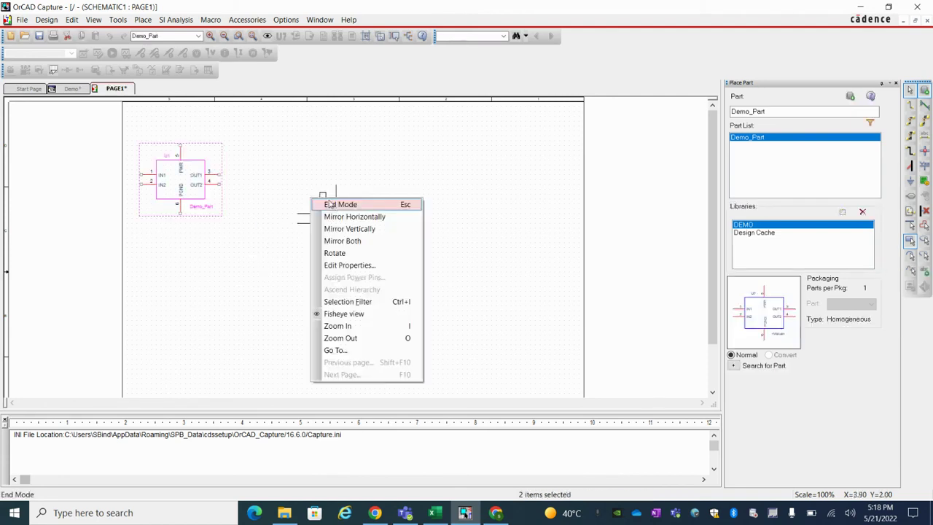
click(321, 203)
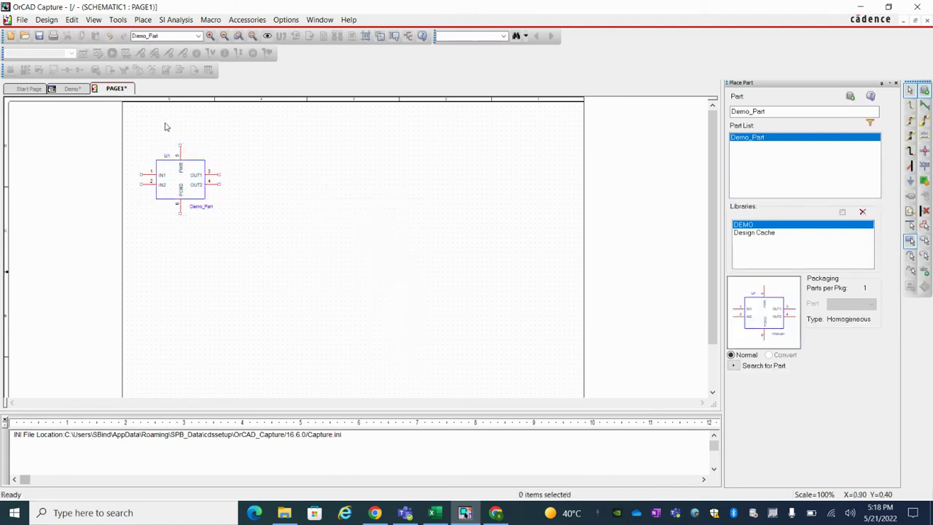